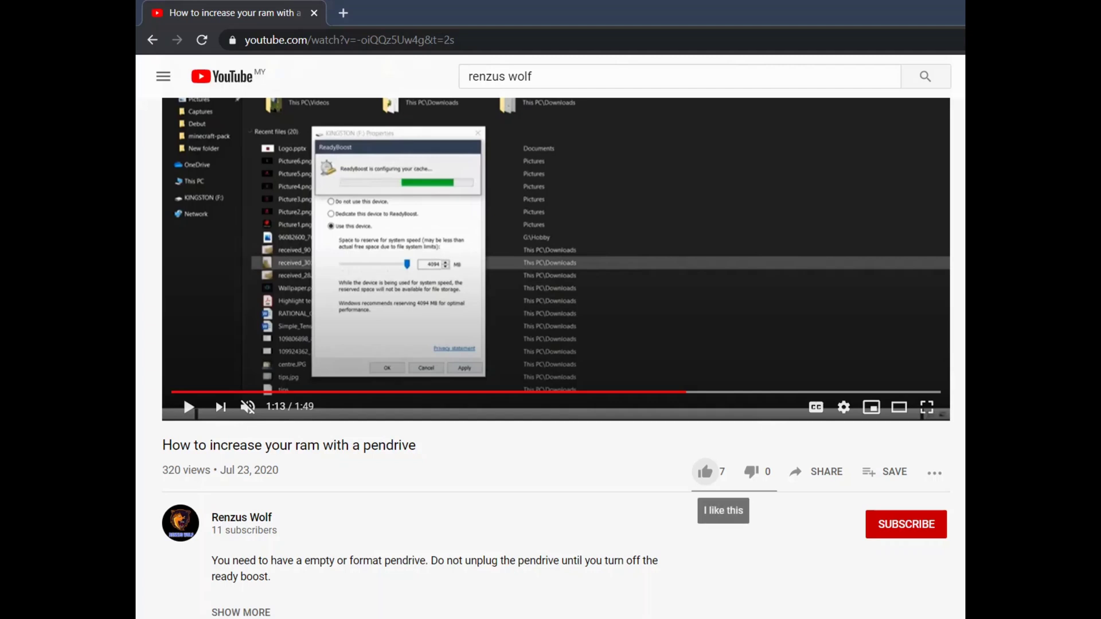
# Like the pendrive RAM video and subscribe to its channel with all notifications on.
pyautogui.click(705, 471)
pyautogui.click(906, 524)
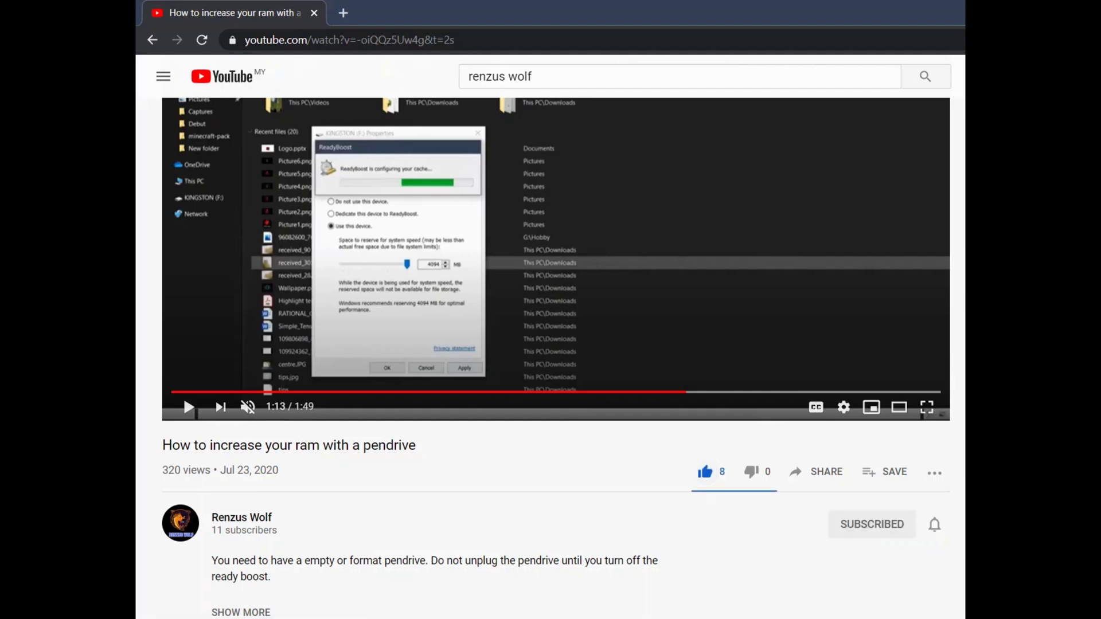
pyautogui.click(934, 524)
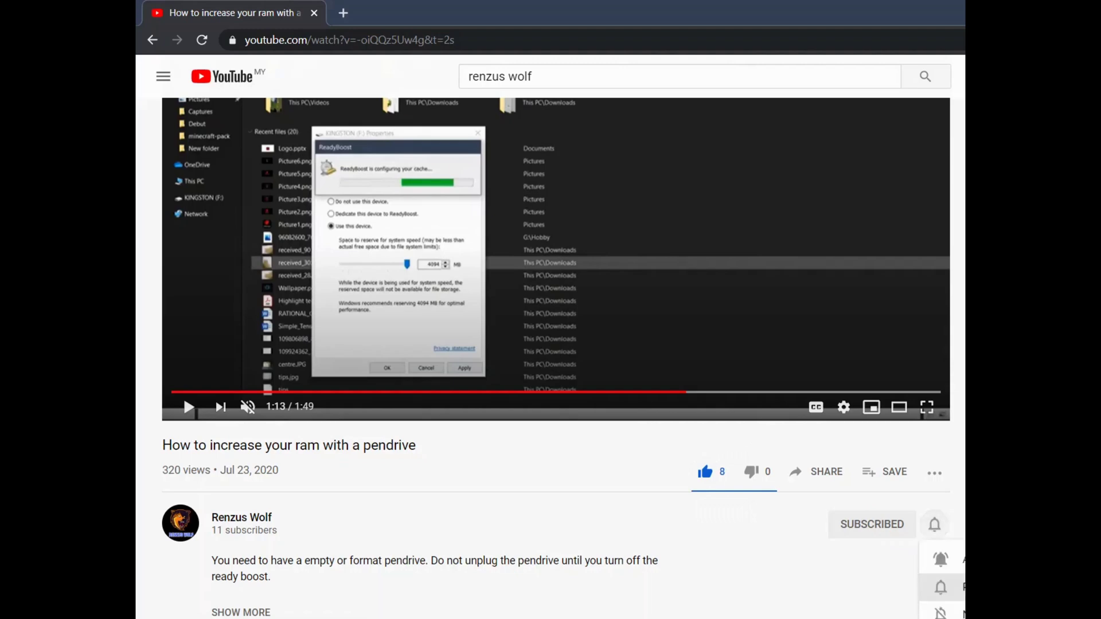
pyautogui.click(942, 560)
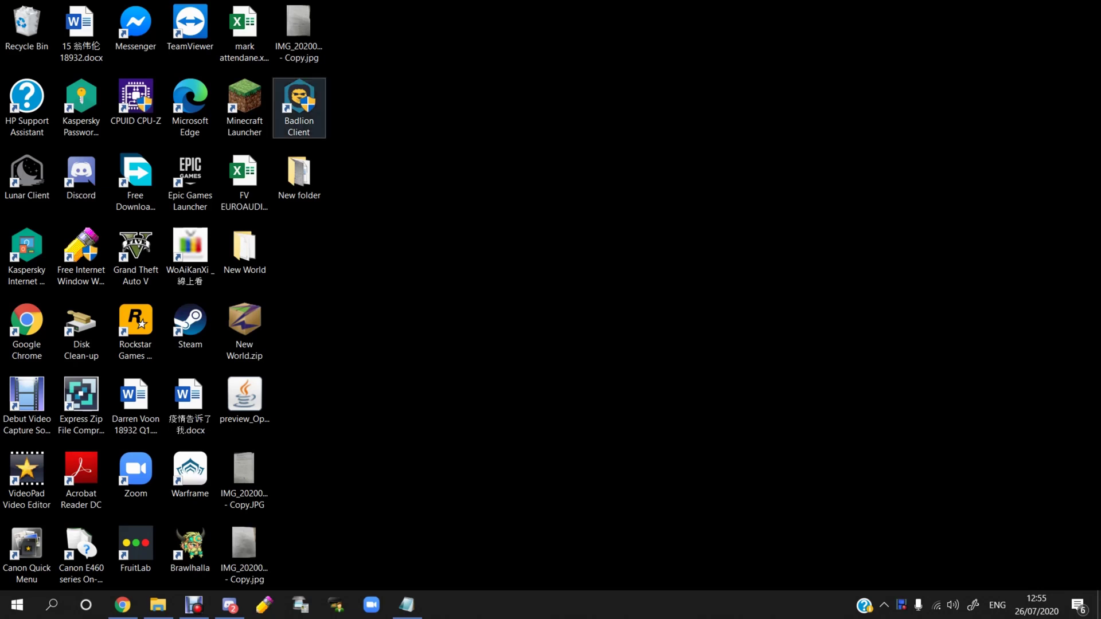
# Launch Badlion Client from its desktop shortcut and approve the User Account Control prompt.
pyautogui.doubleClick(299, 108)
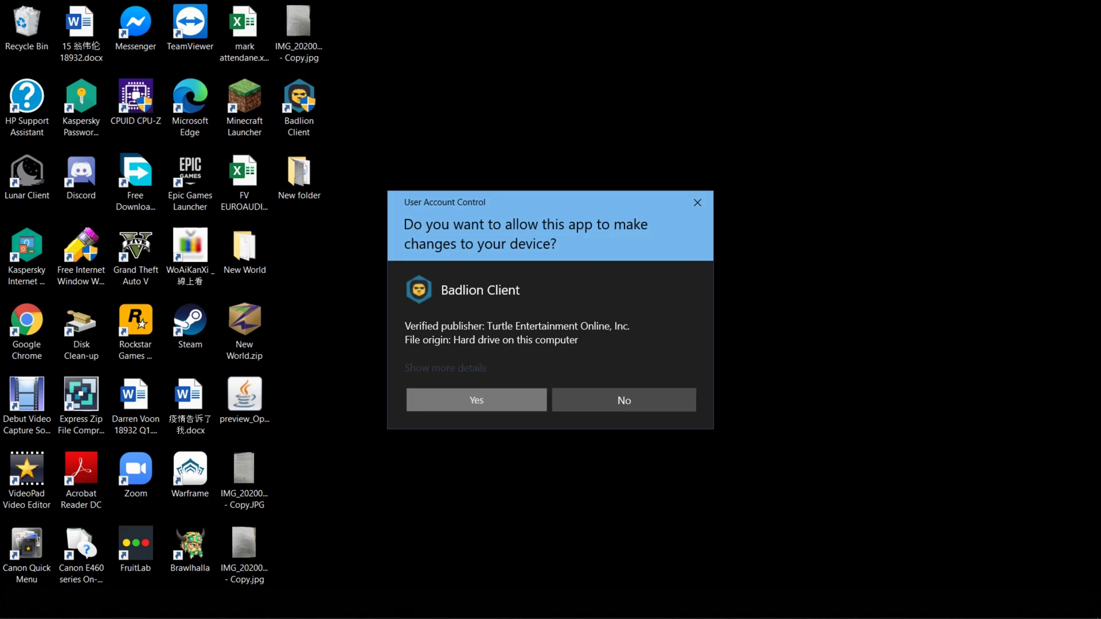
pyautogui.click(477, 400)
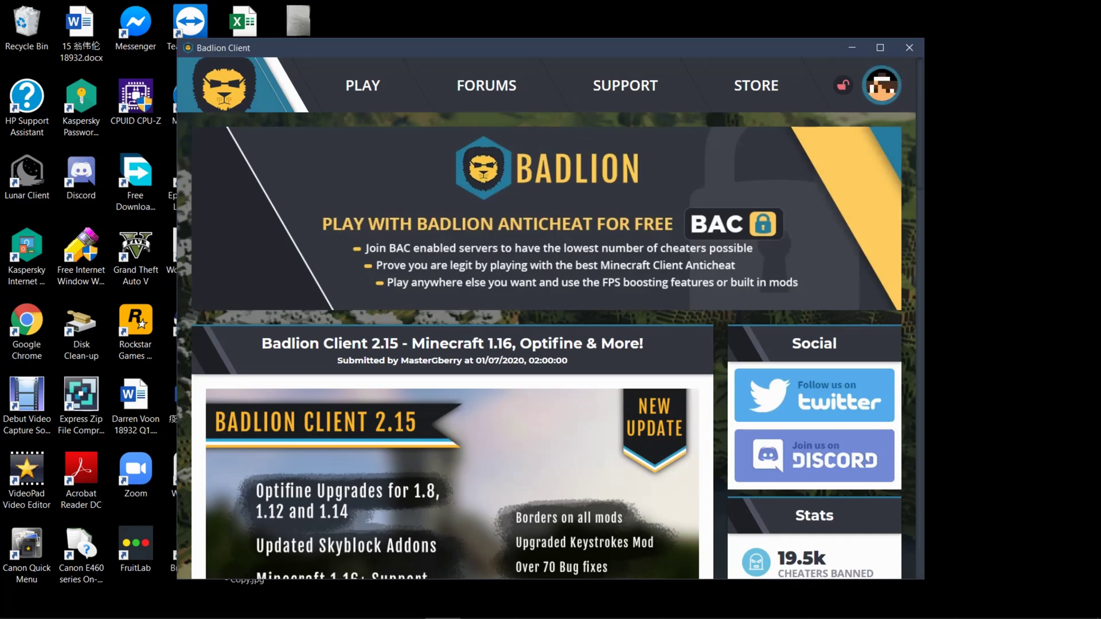
# Set the Allocate RAM slider to 4096 MB in client settings, with the Notepad conversion notes in front.
pyautogui.click(882, 85)
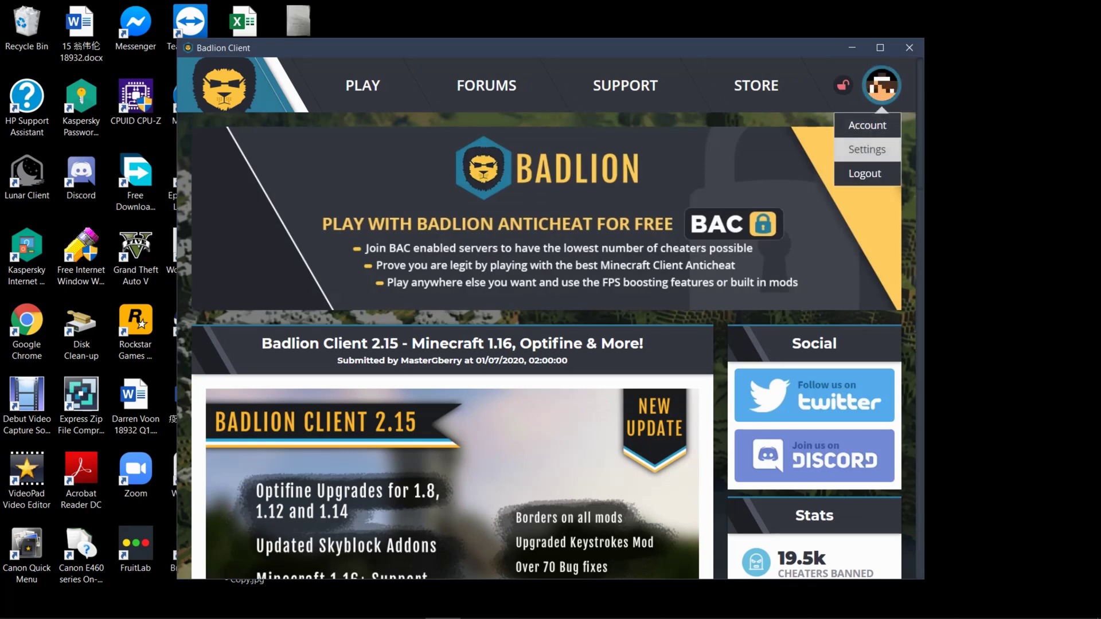
pyautogui.click(866, 149)
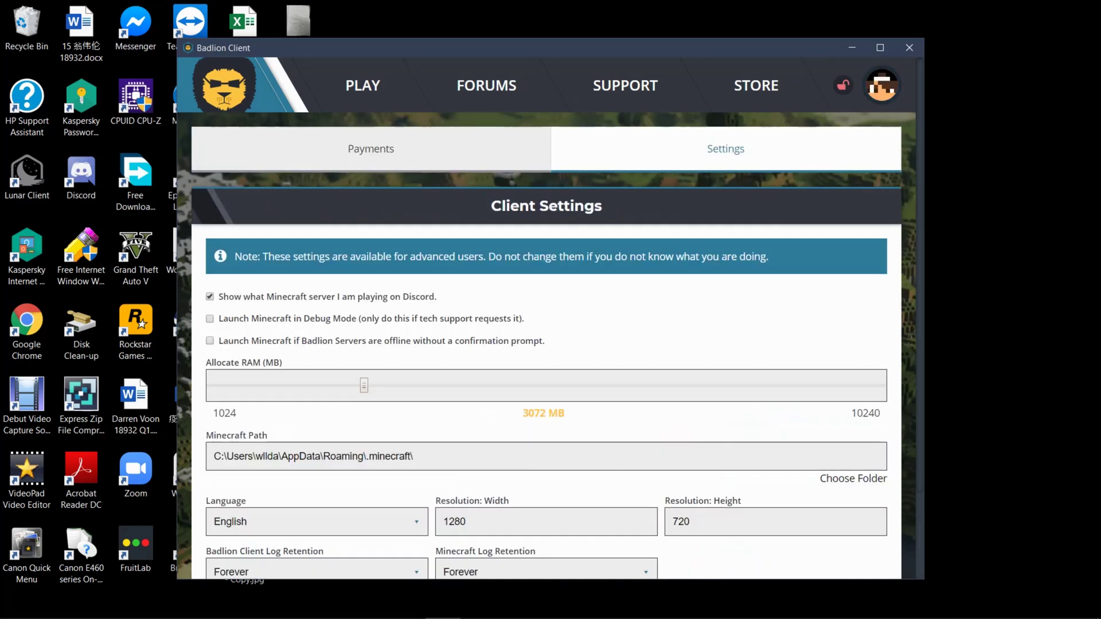
pyautogui.scroll(-1, 546, 344)
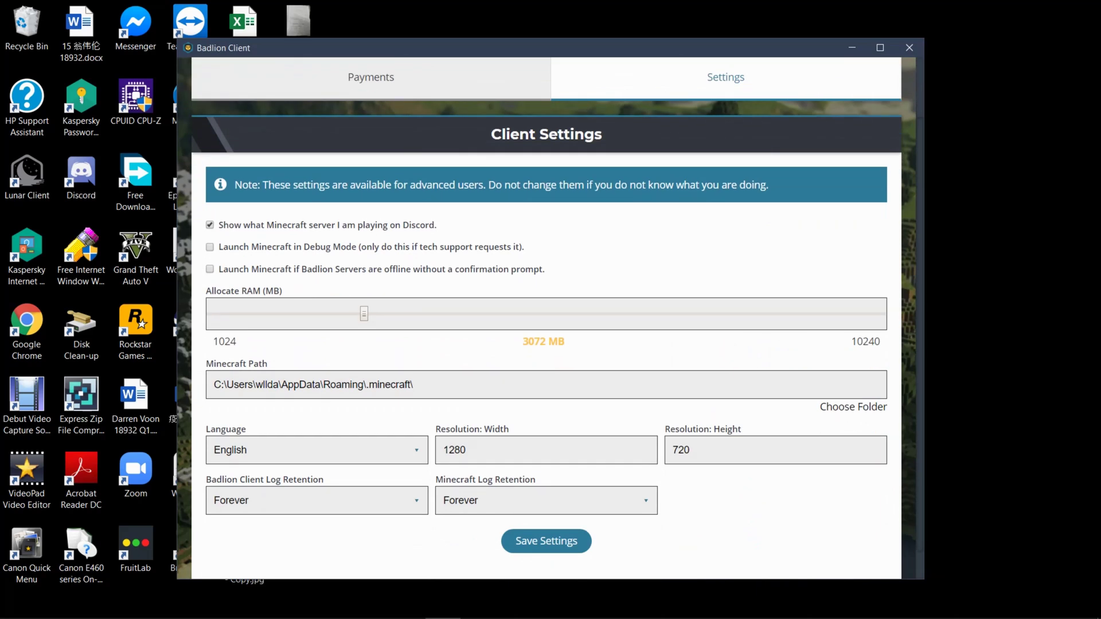
pyautogui.moveTo(365, 314); pyautogui.dragTo(436, 314)
pyautogui.click(407, 612)
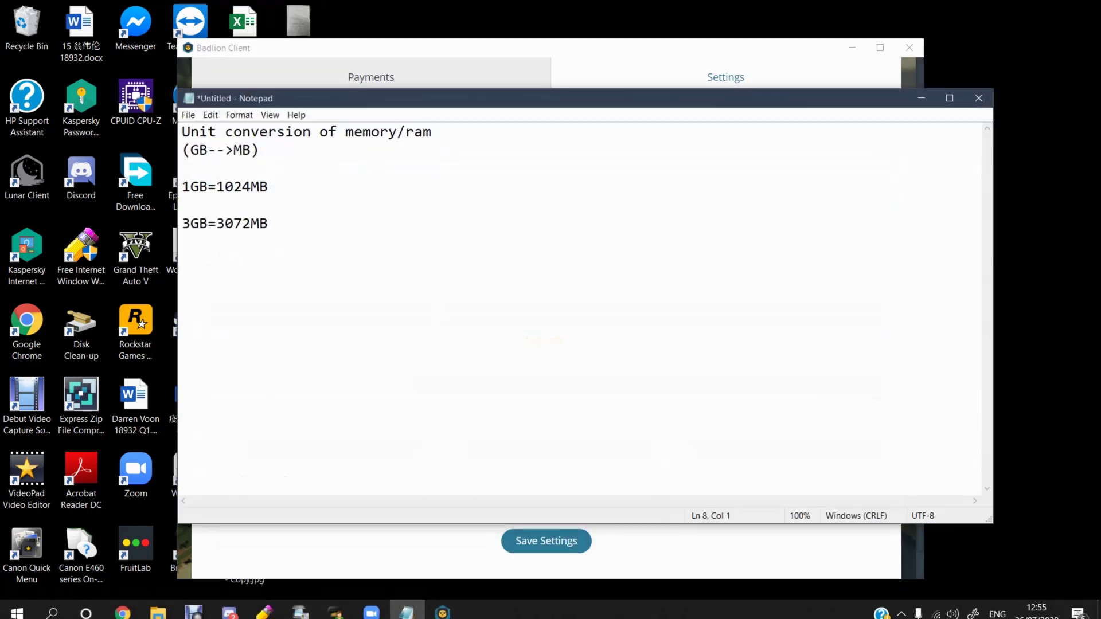
# Move the Notepad conversion notes right to partly uncover the Badlion RAM setting.
pyautogui.moveTo(370, 98); pyautogui.dragTo(452, 94)
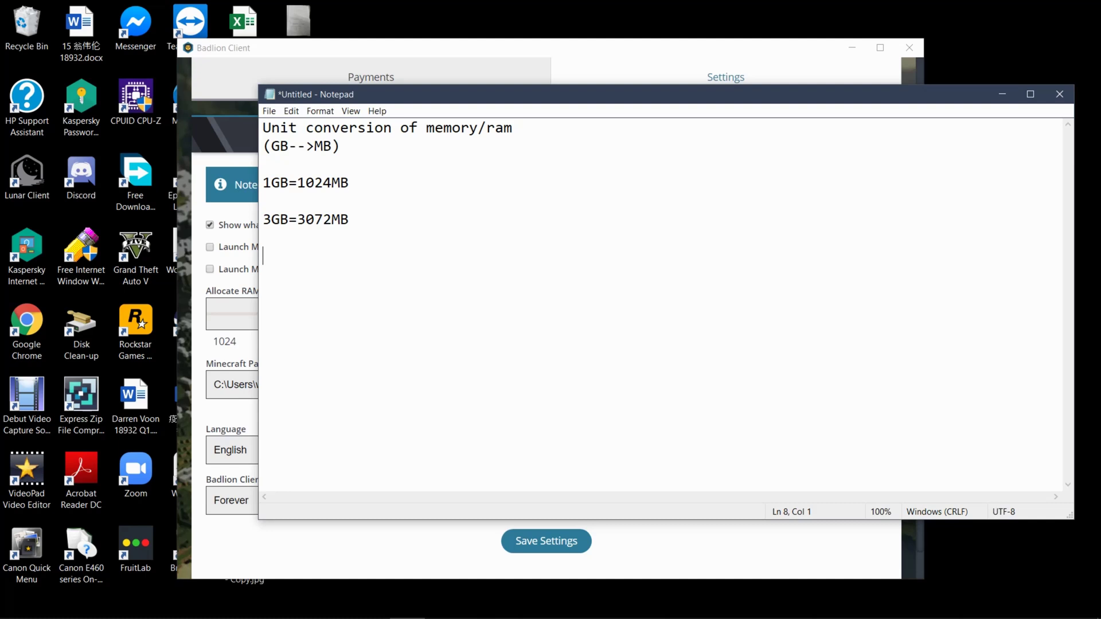
# Lower Allocate RAM to 3072 MB, save the settings, and show the desktop.
pyautogui.hotkey('alt', 'Tab')
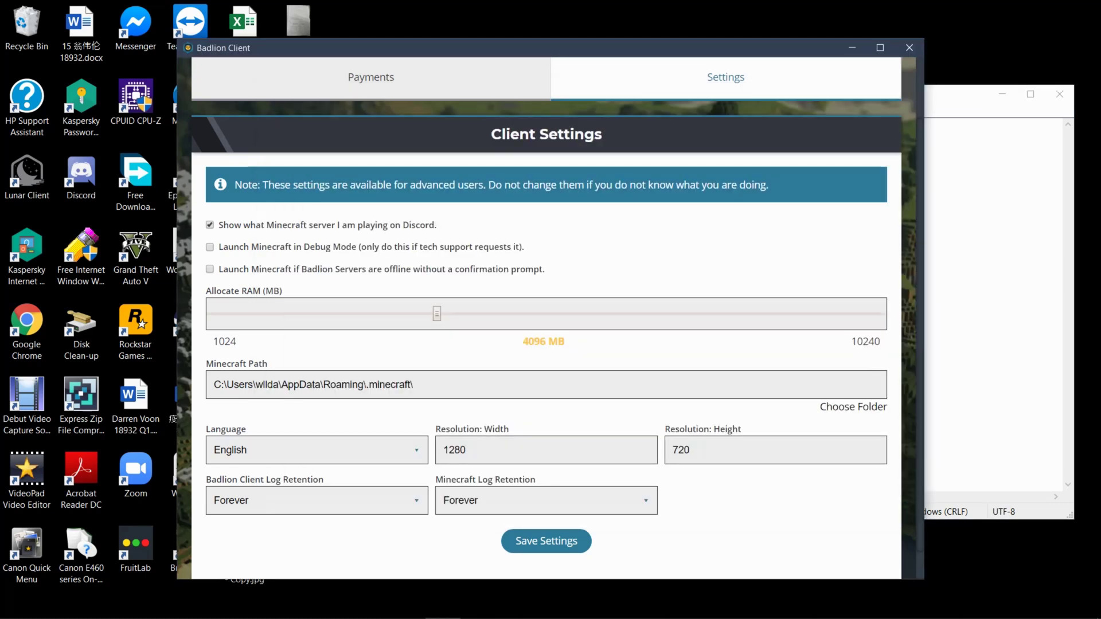
pyautogui.moveTo(436, 314); pyautogui.dragTo(364, 314)
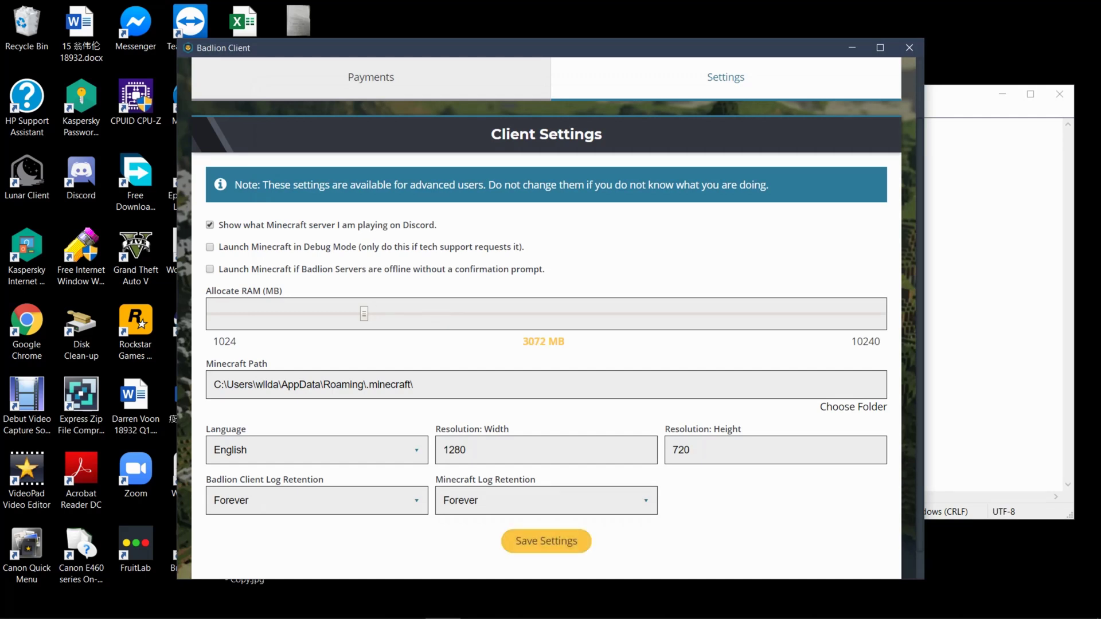
pyautogui.click(545, 541)
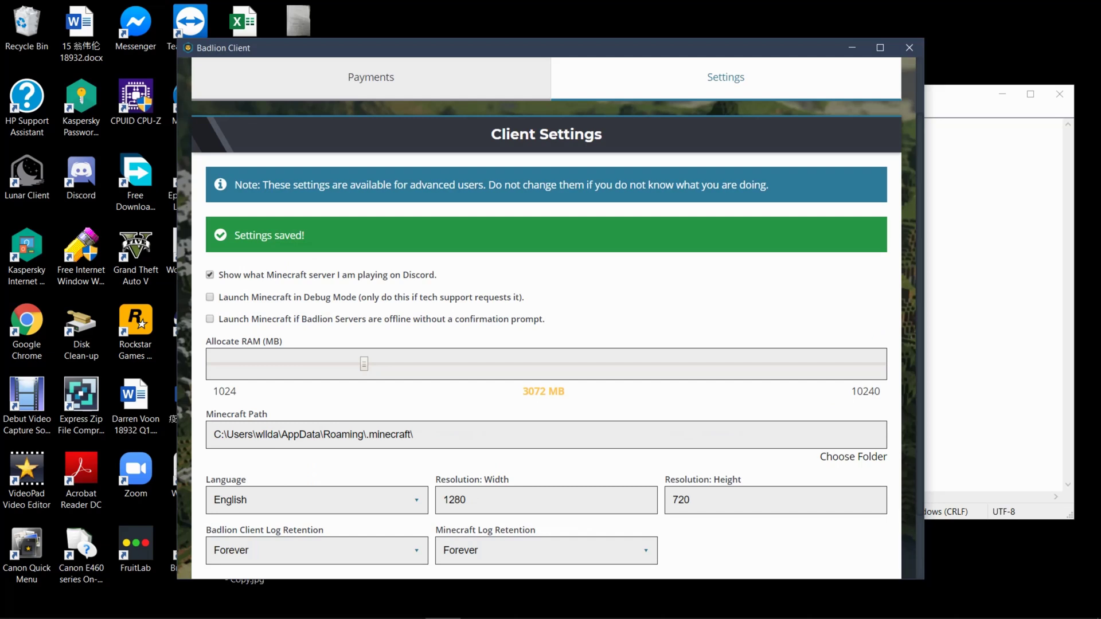
pyautogui.scroll(3, 546, 345)
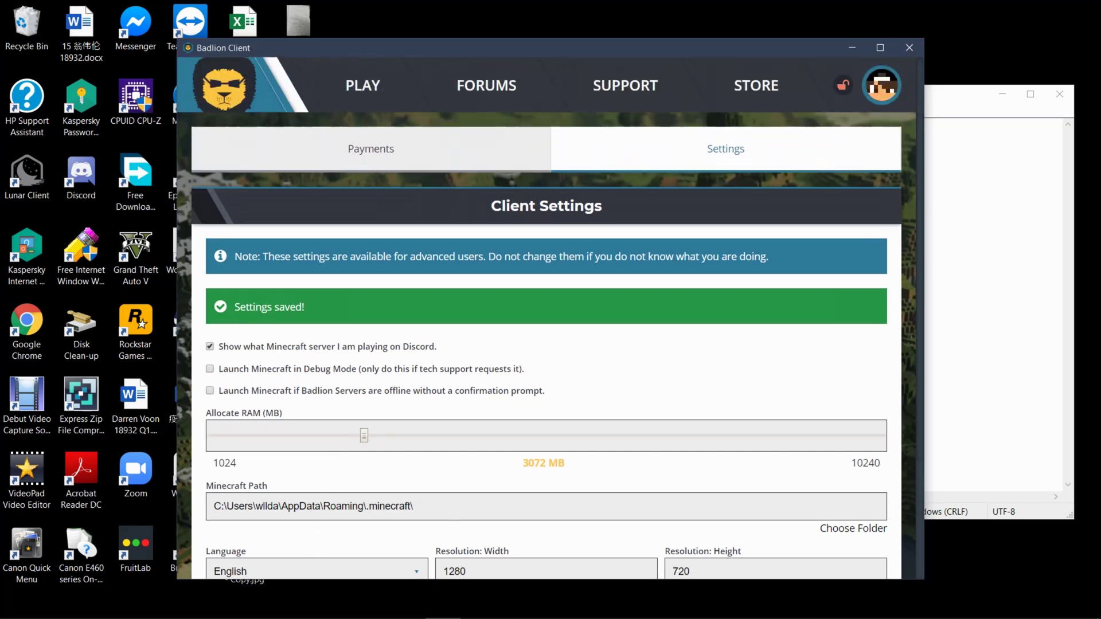
pyautogui.press('super+d')
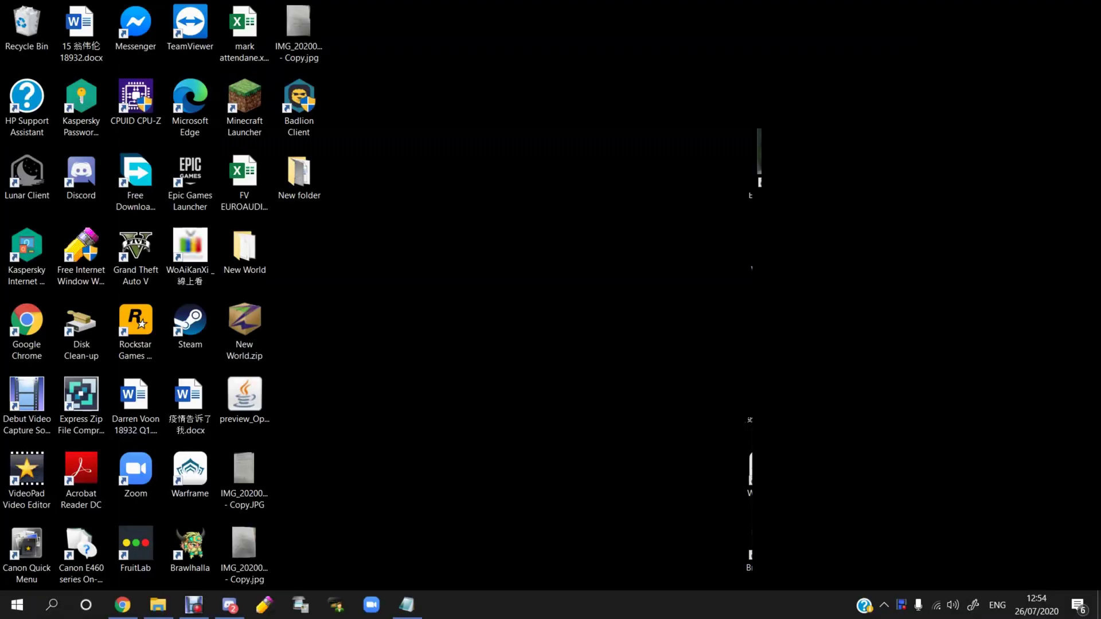